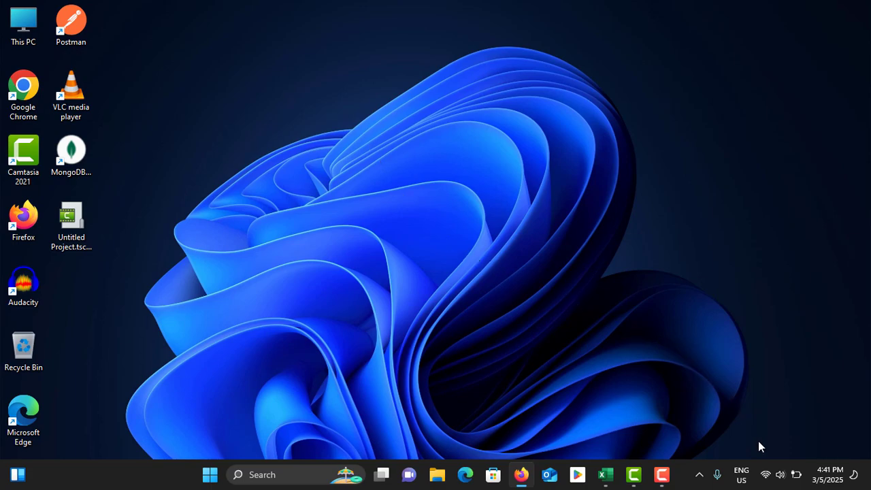
- Open Windows Settings and scroll down the System page
click(764, 476)
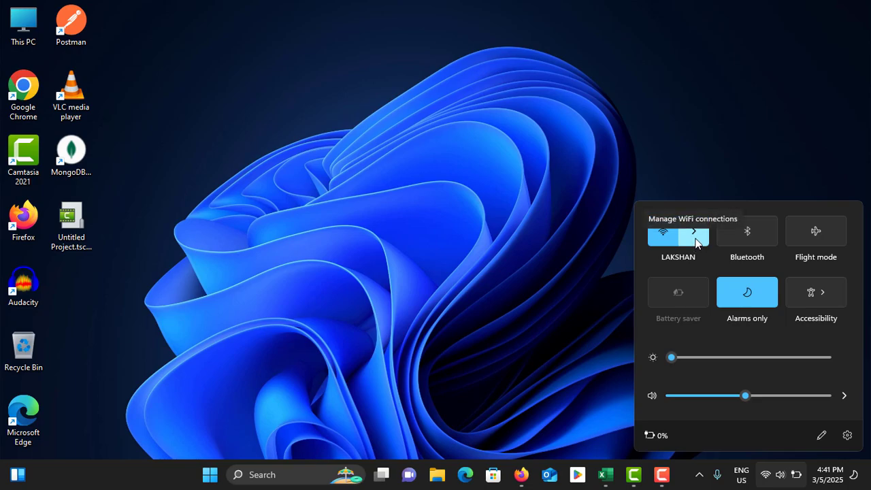
click(493, 229)
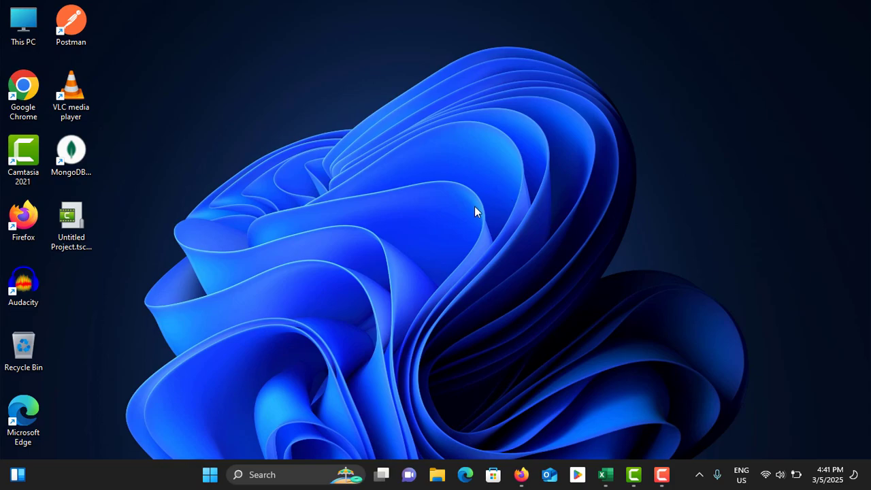
key(super+i)
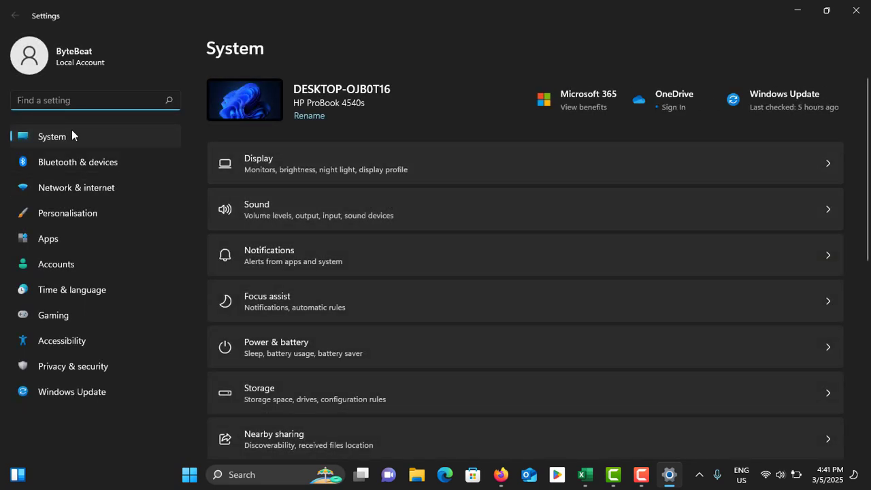
scroll(279, 231, down, 3)
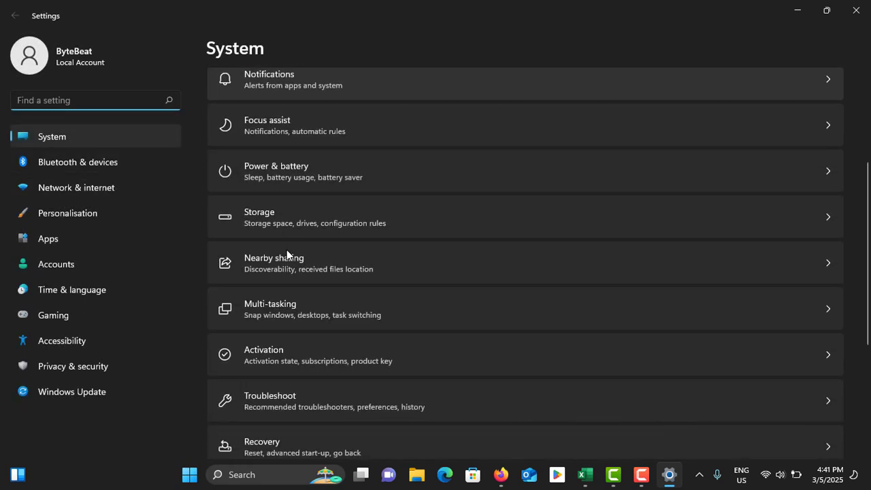
- Bring up the Enter a product key dialog on the Windows 11 Pro Activation page, then switch to Firefox
click(301, 352)
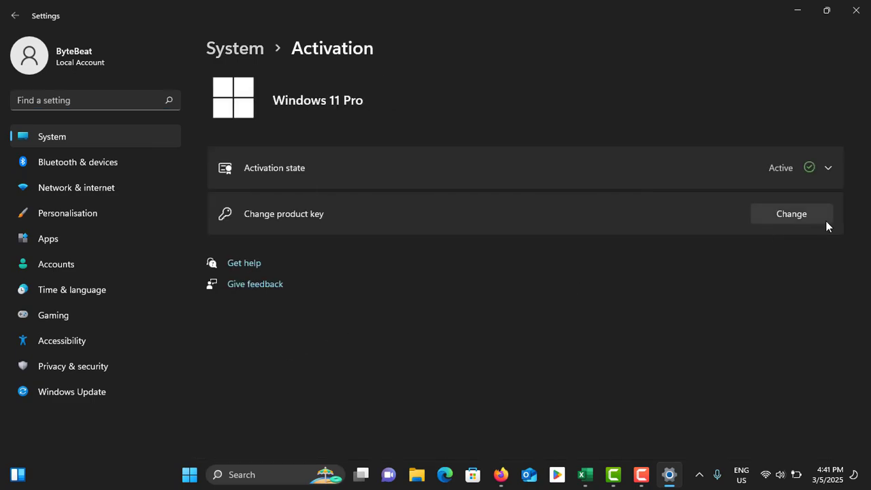
click(792, 214)
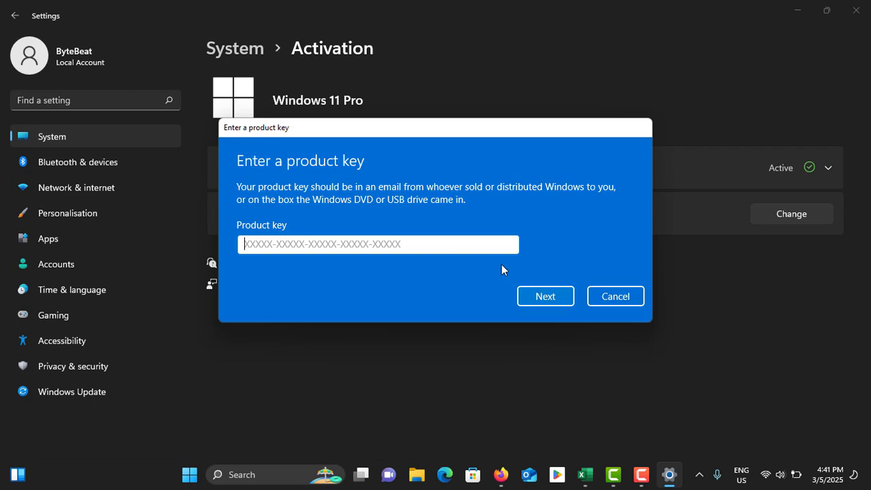
key(alt+Tab)
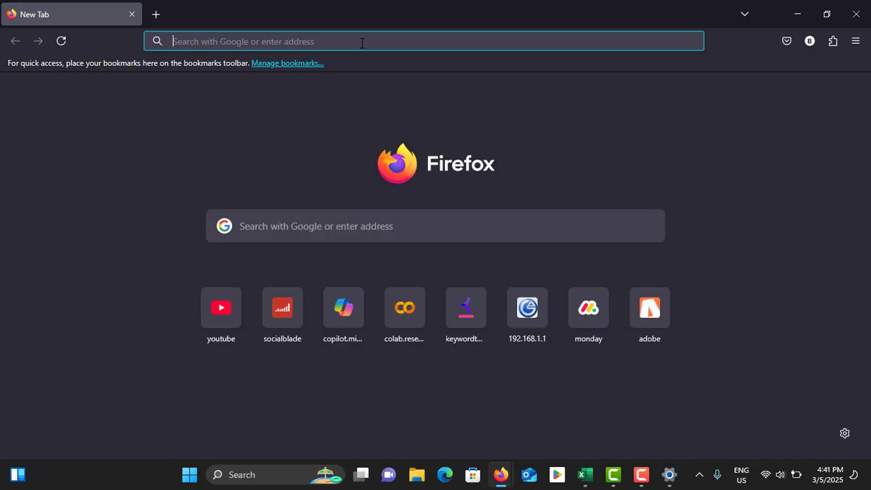
- Google 'windows 11 pro product key' and browse the RoyalCDKeys Windows 11 key listings
click(362, 43)
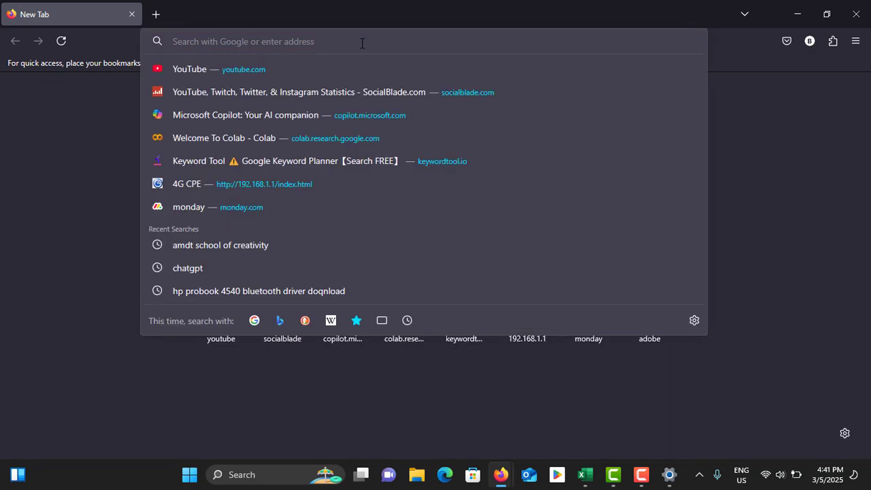
text(windows 11)
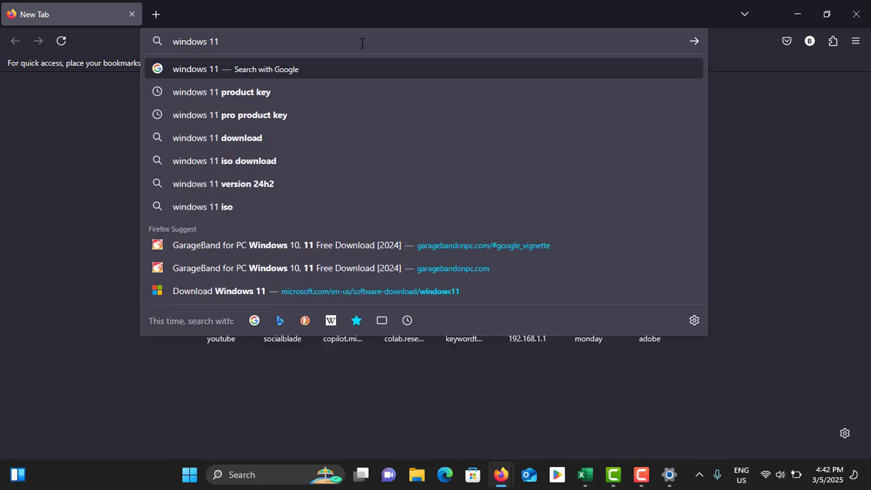
text( pro)
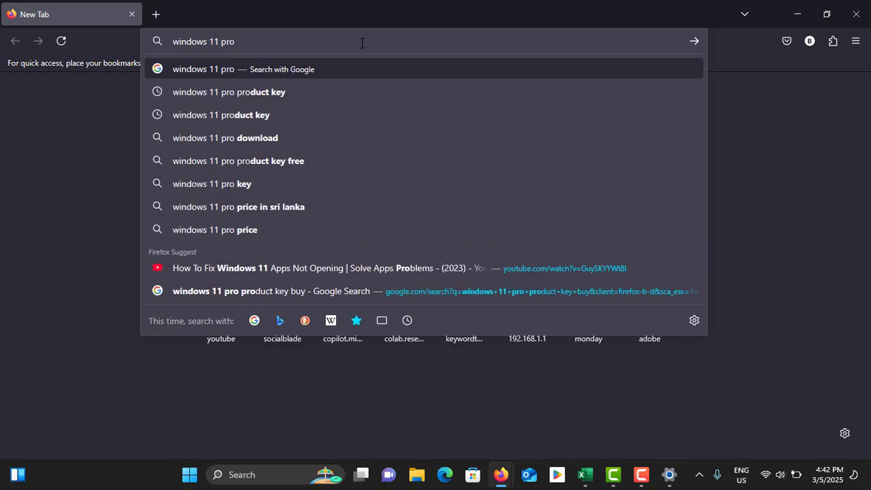
text( produc)
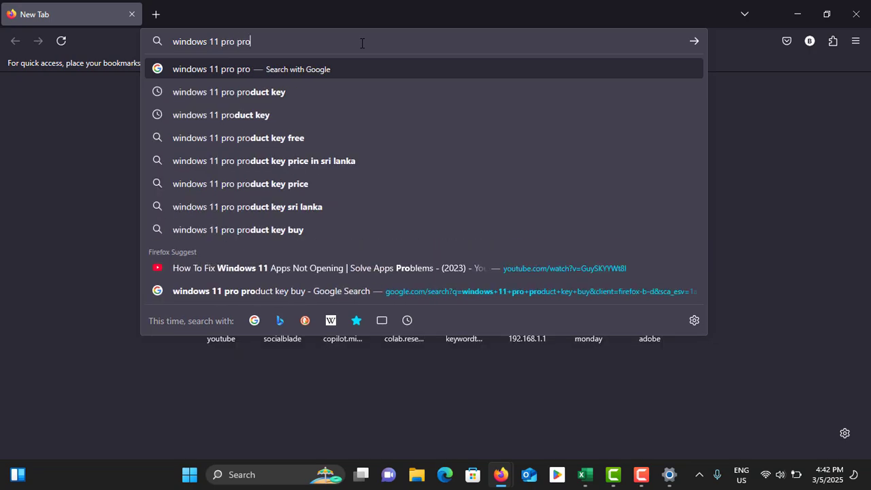
text(t key)
key(Return)
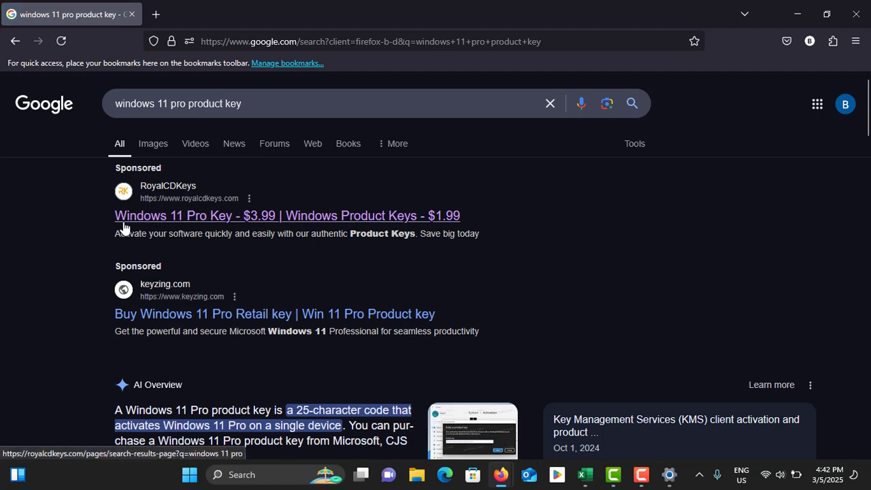
click(179, 224)
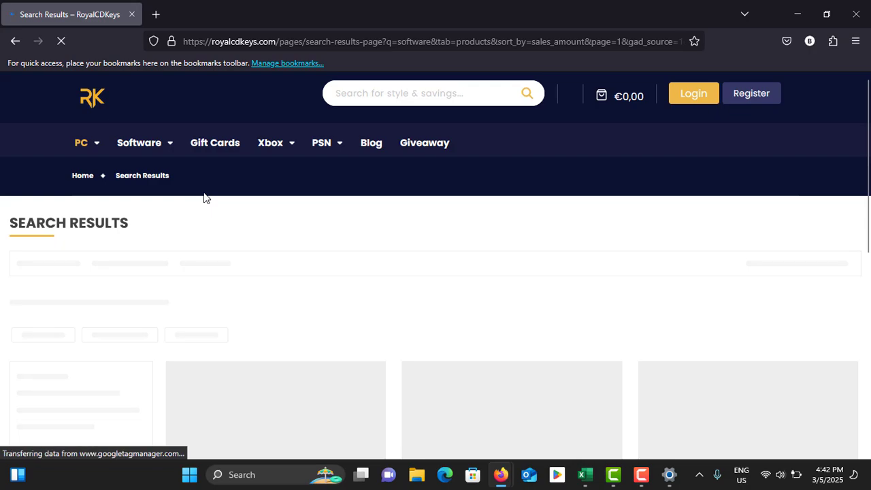
scroll(198, 201, down, 2)
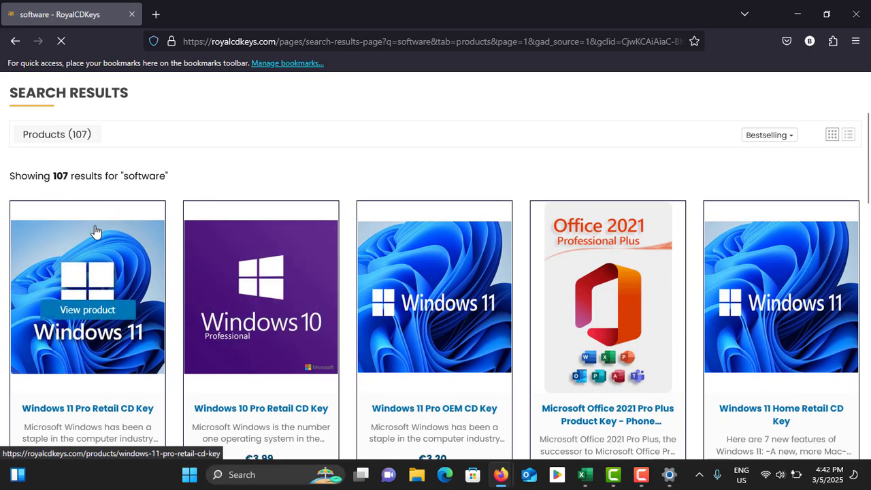
scroll(95, 235, down, 2)
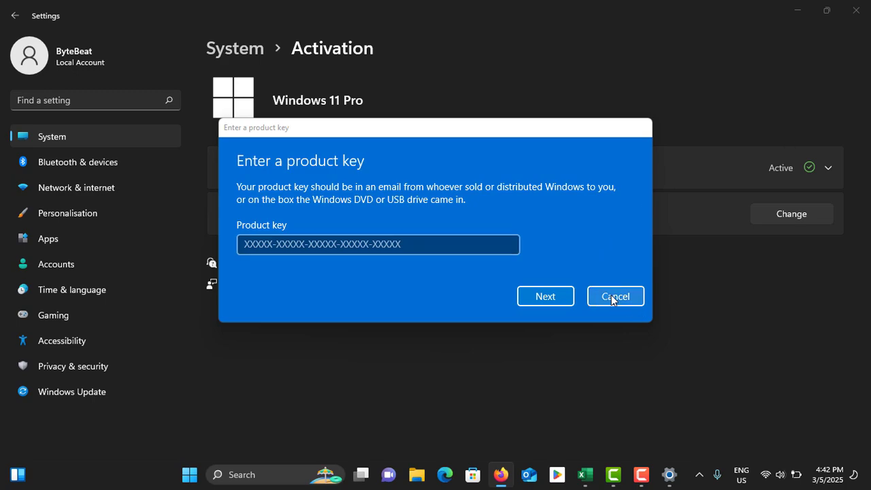
- Cancel the Enter a product key dialog and close Settings
click(612, 295)
click(848, 8)
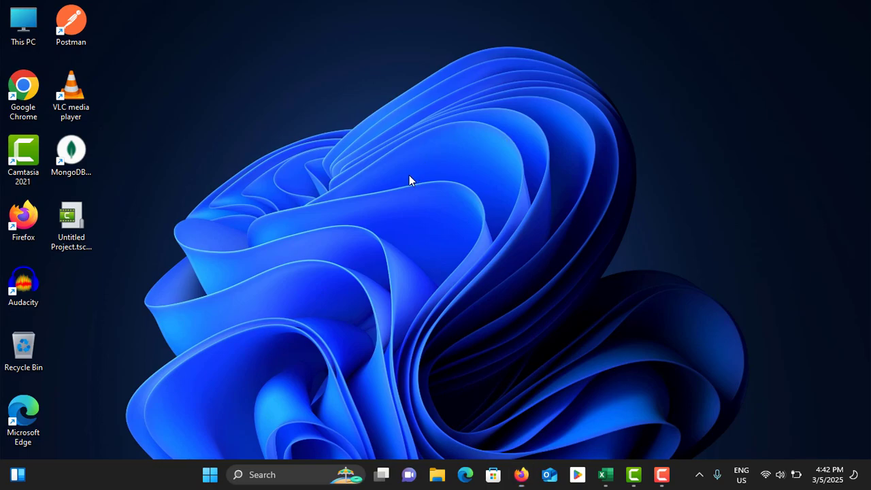
- Launch services.msc from the Run prompt to open the Services console
key(super+r)
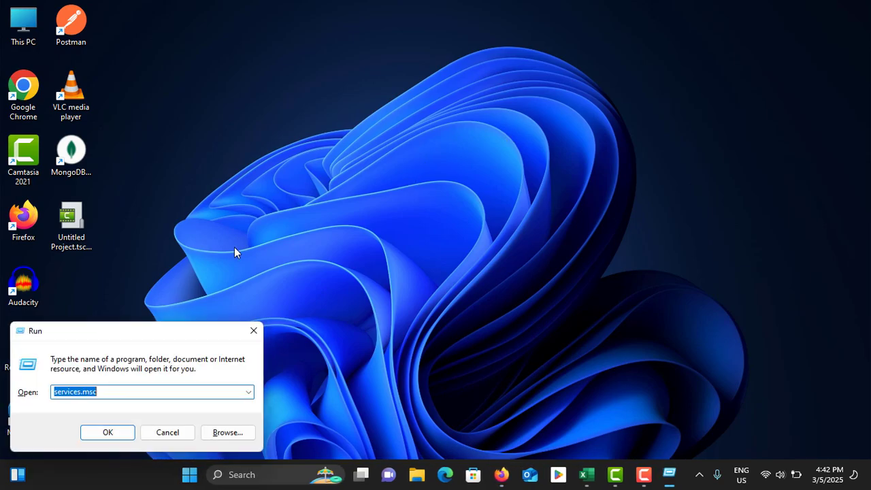
drag(181, 333, 569, 179)
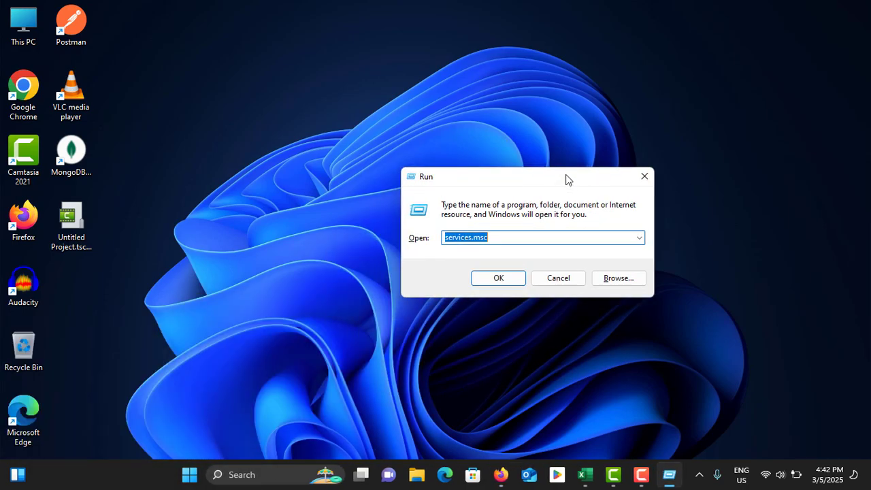
click(474, 238)
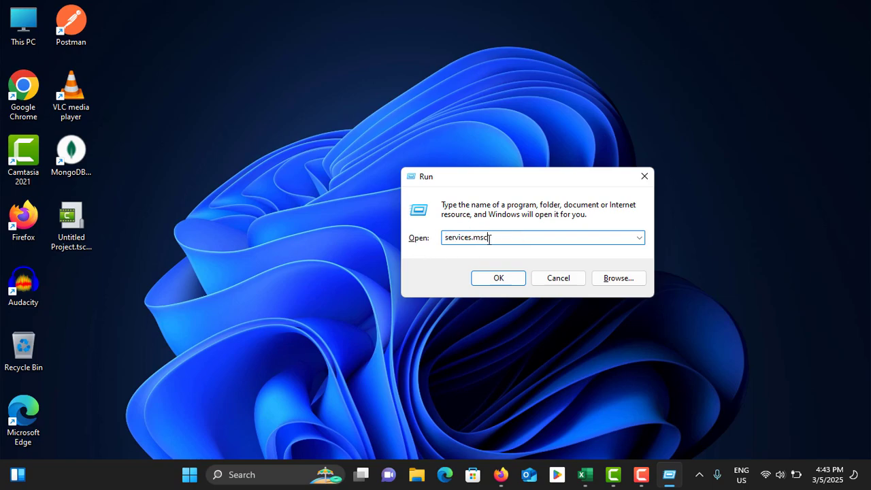
click(500, 280)
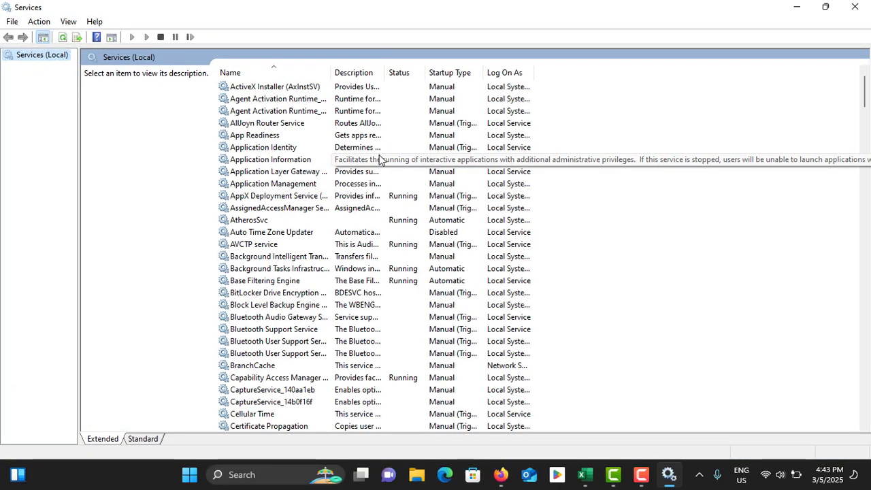
- Find Windows License Manager Service in the list and confirm it shows as Running
scroll(354, 170, down, 15)
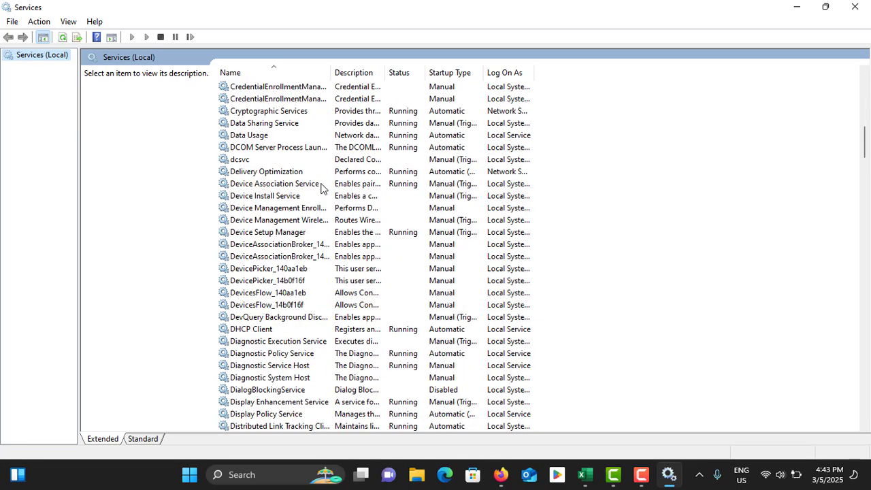
scroll(322, 188, down, 20)
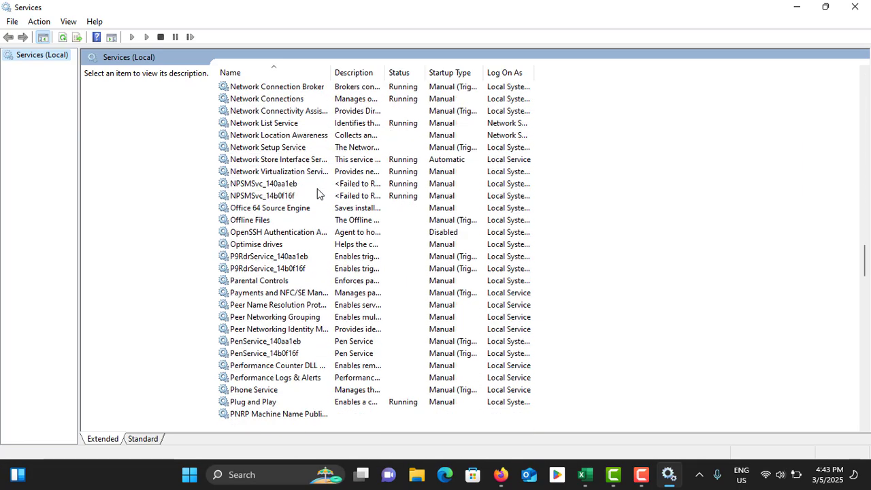
scroll(318, 195, down, 20)
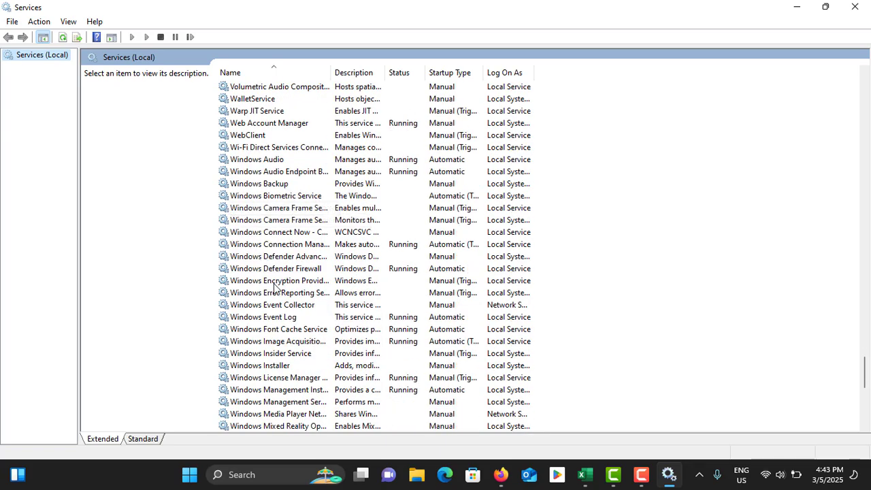
click(291, 378)
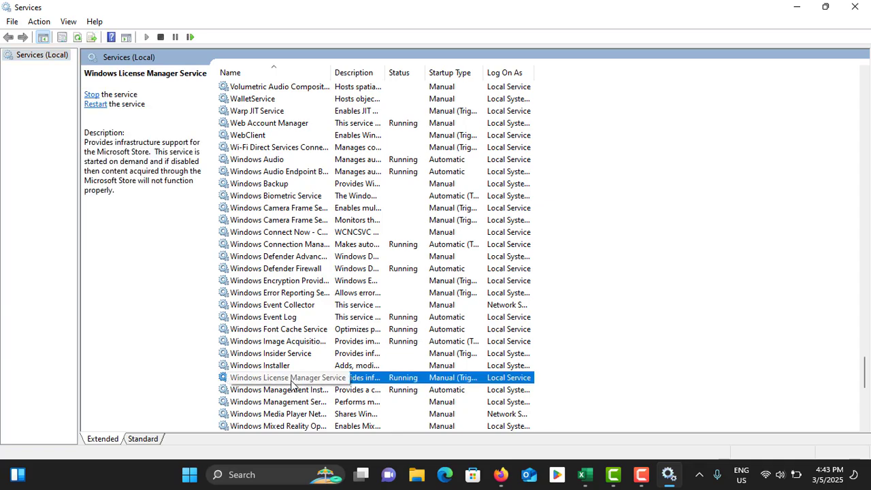
right_click(291, 382)
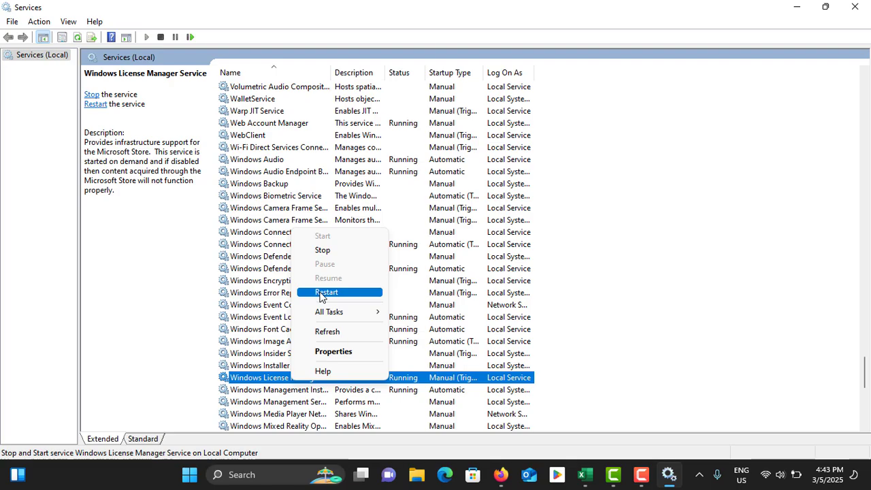
click(250, 320)
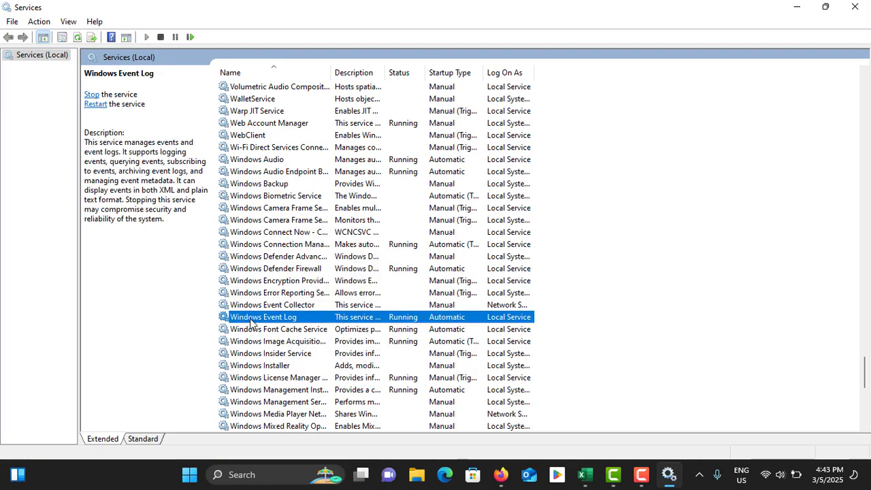
scroll(251, 323, down, 10)
scroll(251, 324, up, 20)
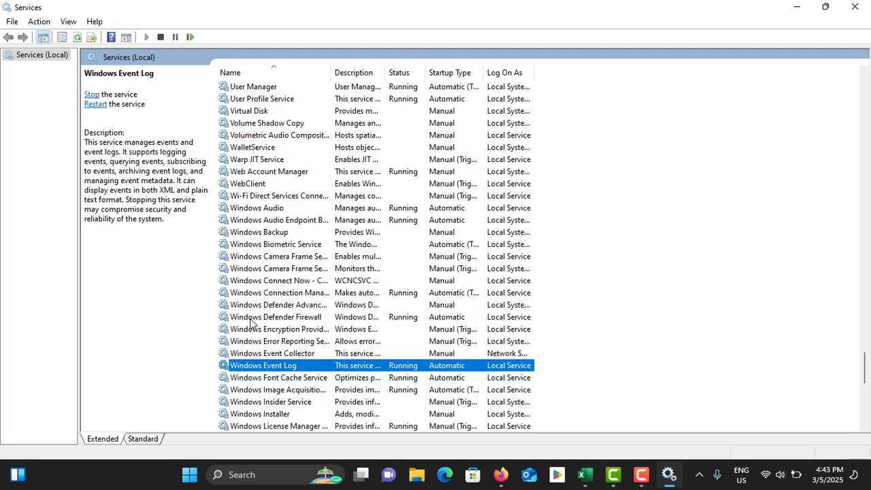
scroll(250, 324, up, 5)
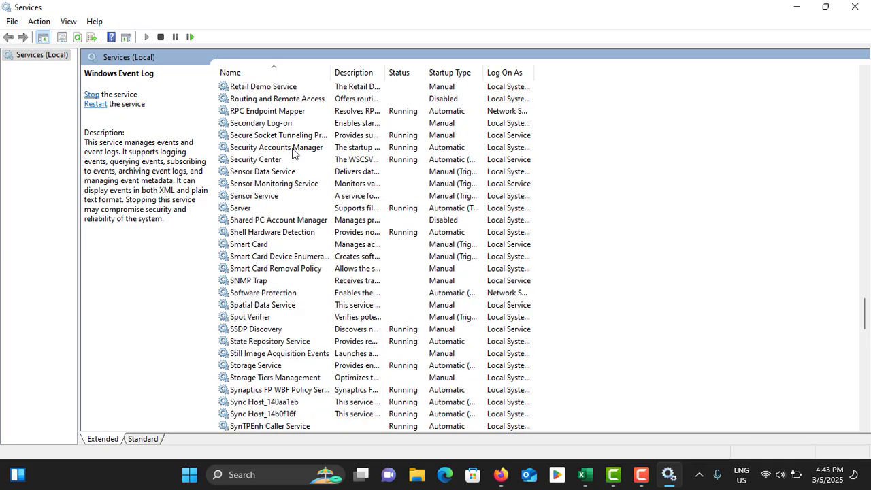
- Inspect the stopped Software Protection service's Start action, then close Services
click(264, 293)
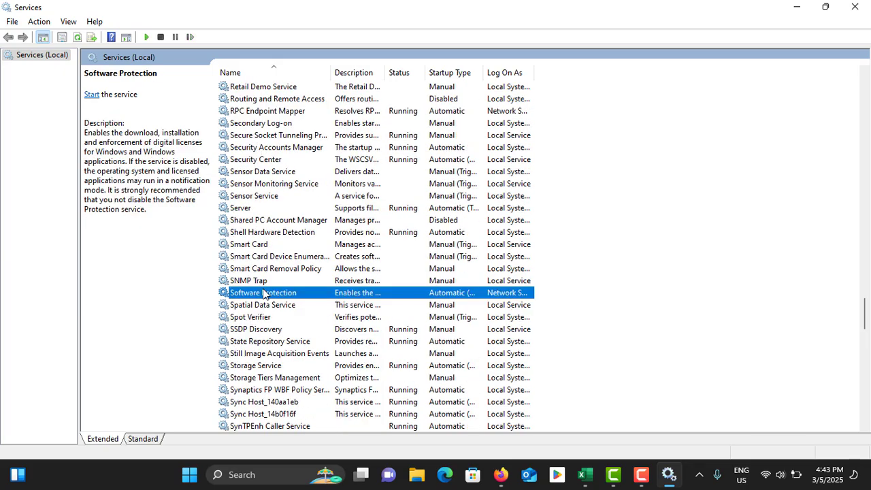
right_click(265, 293)
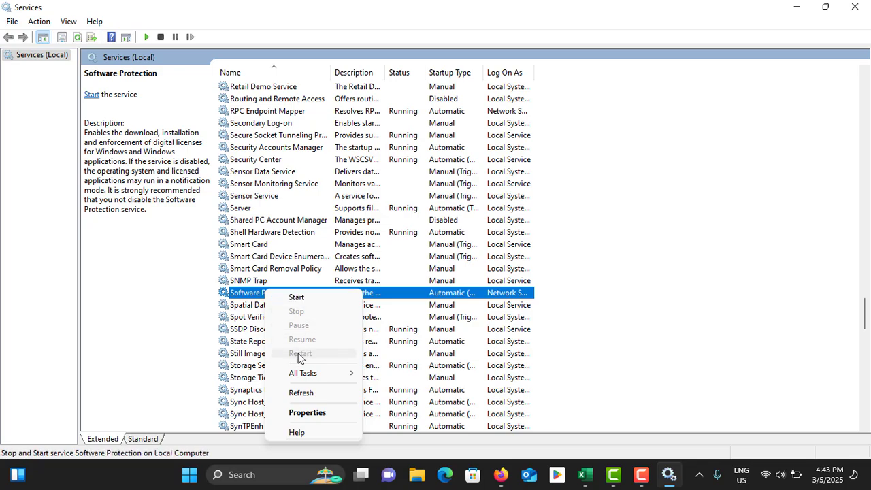
click(590, 299)
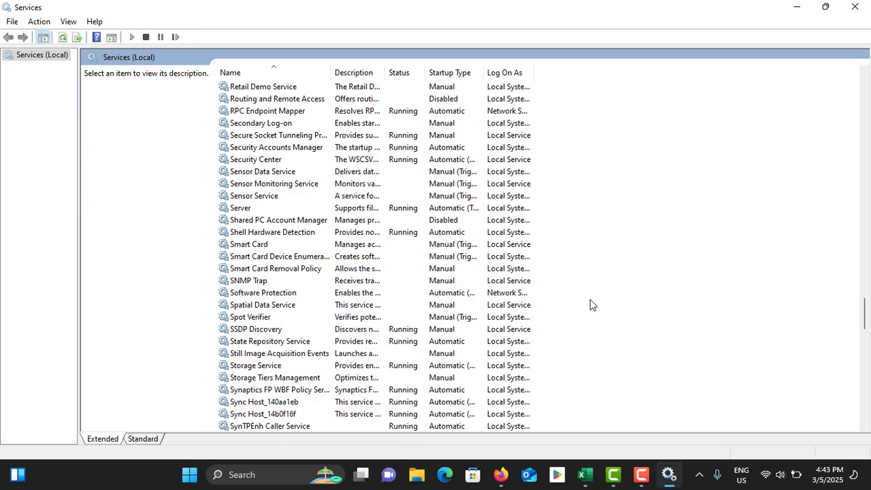
click(855, 6)
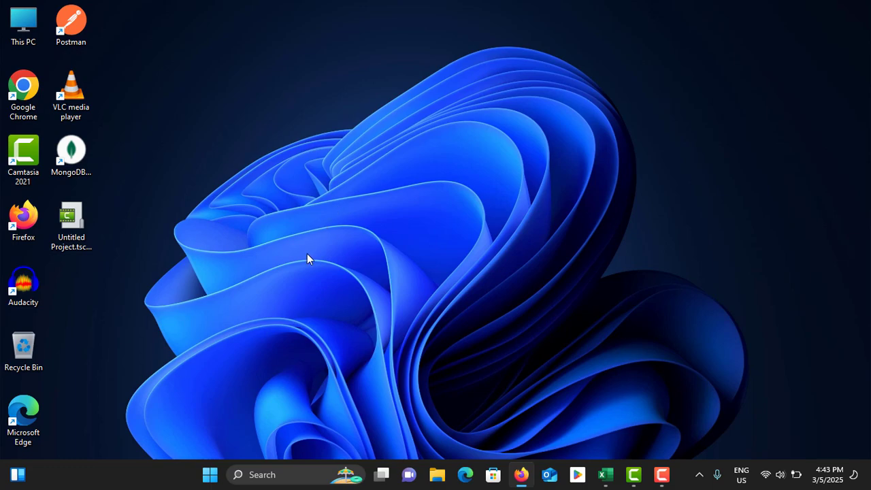
- Search 'comm' and launch Command Prompt as administrator
click(275, 470)
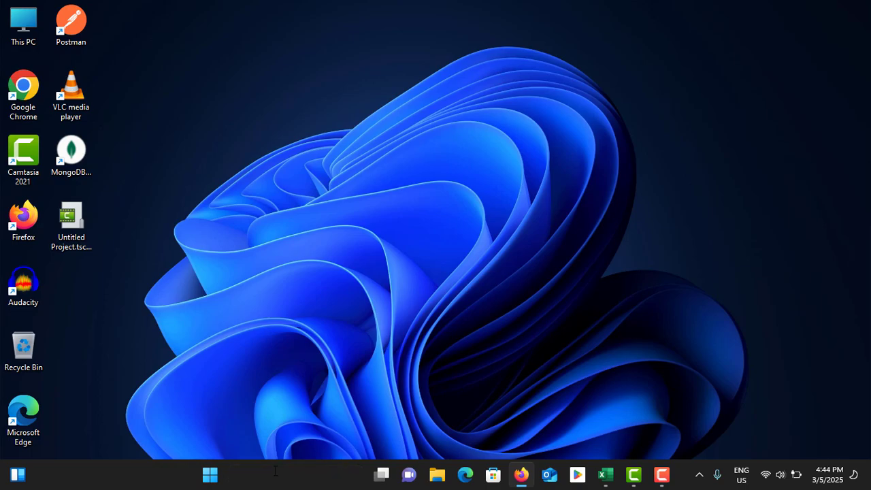
text(comm)
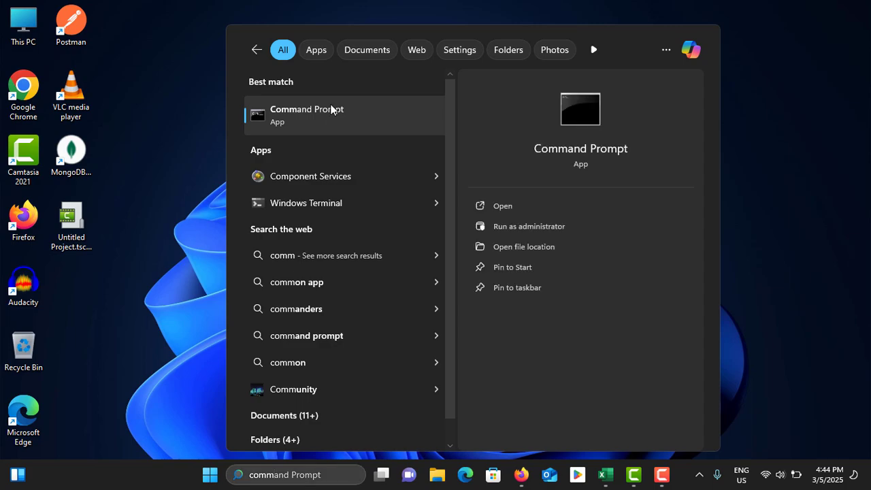
right_click(331, 111)
click(379, 123)
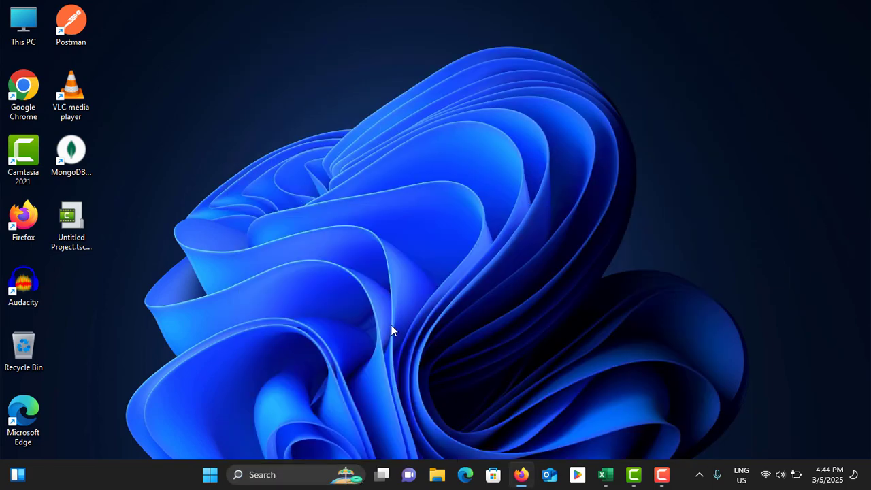
drag(325, 32, 468, 109)
click(418, 217)
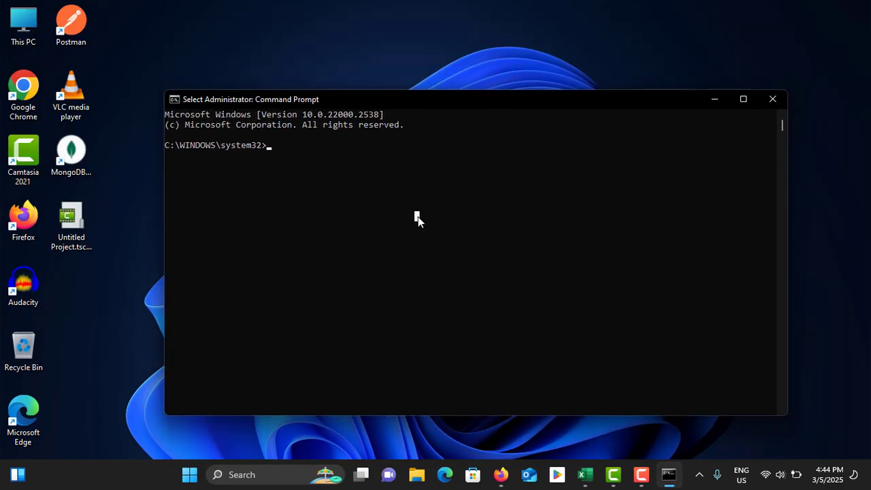
- Type and erase slmgr.vbs /upk, /cpky and /rearm commands without running them
text(slmgr)
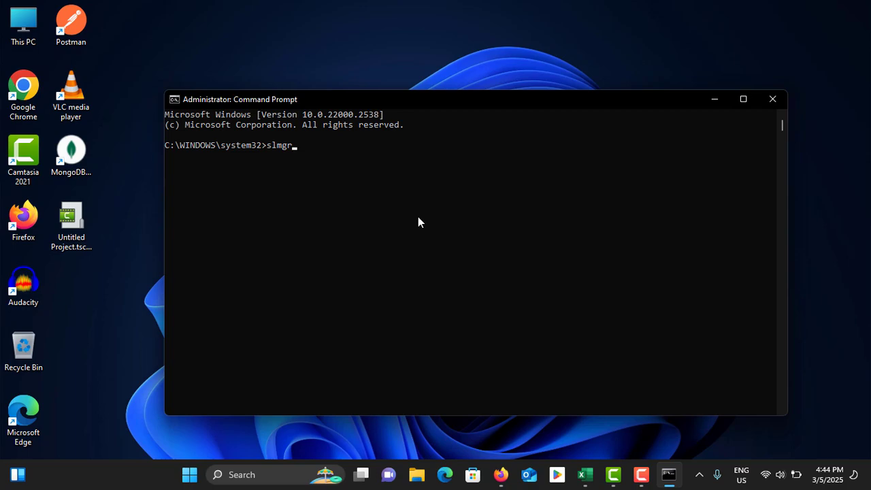
text(.)
text(vb)
text(s )
text(/)
text(upk)
key(BackSpace)
key(BackSpace)
key(BackSpace)
key(BackSpace)
key(BackSpace)
key(BackSpace)
key(BackSpace)
key(BackSpace)
key(BackSpace)
key(BackSpace)
key(BackSpace)
key(BackSpace)
key(BackSpace)
key(BackSpace)
text(slmgr.vbs /)
text(ky)
key(BackSpace)
key(BackSpace)
key(BackSpace)
key(BackSpace)
key(BackSpace)
key(BackSpace)
key(BackSpace)
key(BackSpace)
key(BackSpace)
key(BackSpace)
key(BackSpace)
key(BackSpace)
key(BackSpace)
key(BackSpace)
key(BackSpace)
text(slmgr.vbs /rearm)
click(395, 158)
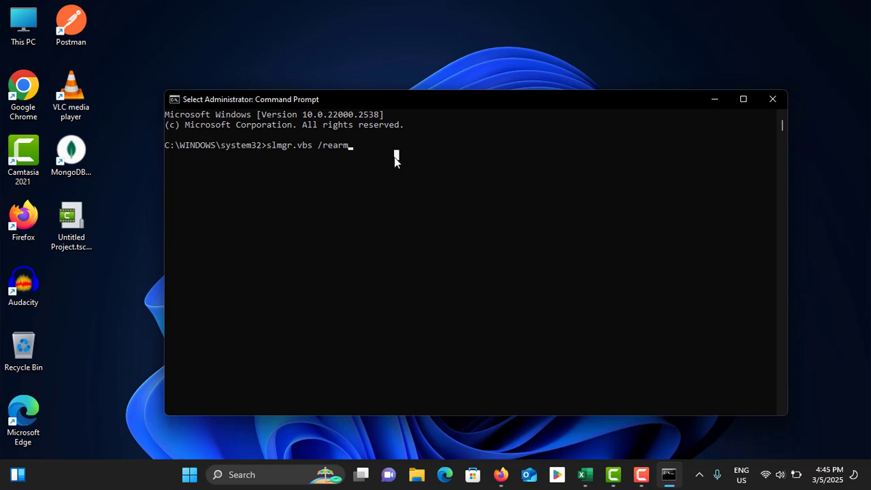
key(BackSpace)
key(BackSpace)
key(BackSpace)
key(BackSpace)
key(BackSpace)
key(BackSpace)
key(BackSpace)
key(BackSpace)
key(BackSpace)
key(BackSpace)
key(BackSpace)
key(BackSpace)
key(BackSpace)
key(BackSpace)
key(BackSpace)
key(BackSpace)
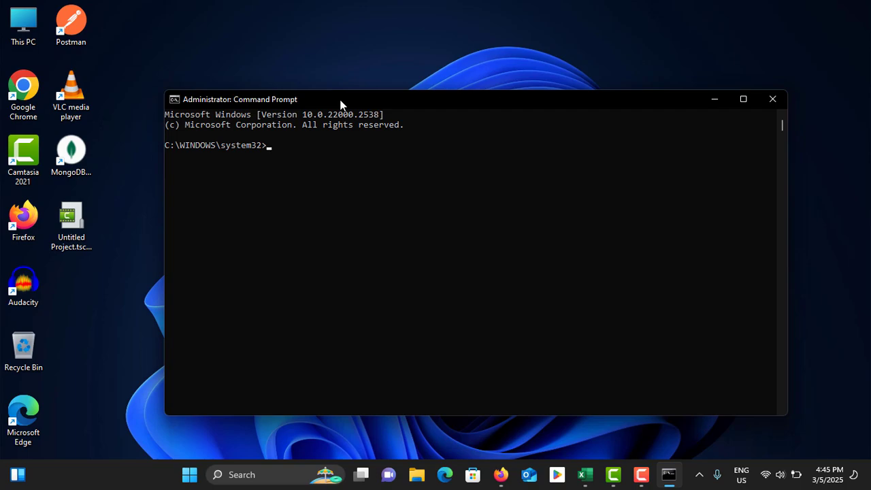
- Type slmgr.vbs /dlv at the admin prompt and erase it unrun
drag(341, 104, 506, 93)
click(443, 169)
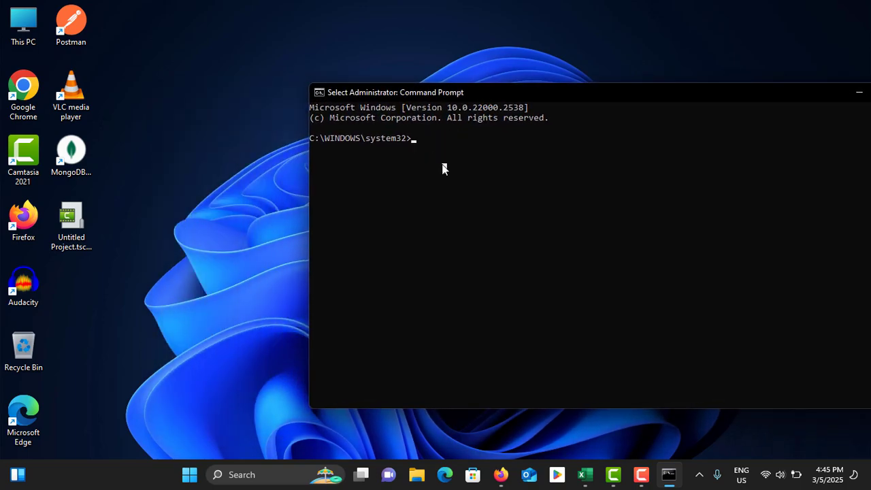
text(slmgr)
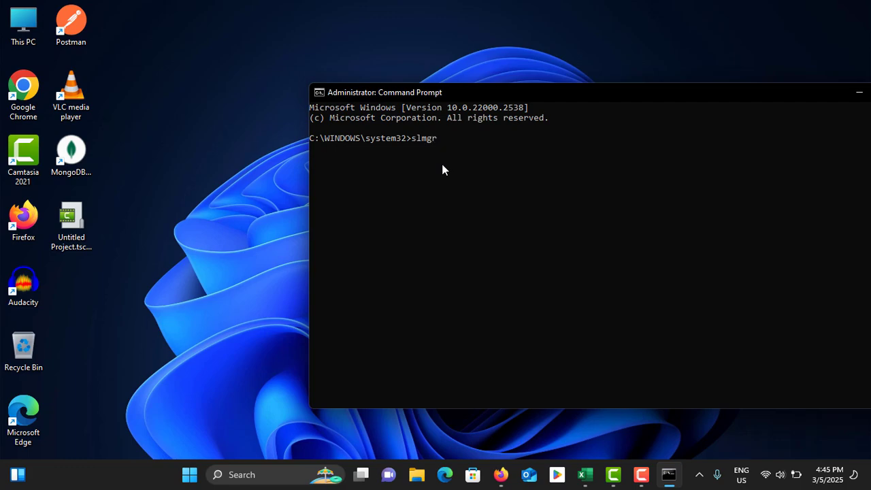
text(.vbs)
text( /di)
key(BackSpace)
text(lv)
key(BackSpace)
key(BackSpace)
key(BackSpace)
key(BackSpace)
key(BackSpace)
key(BackSpace)
key(BackSpace)
key(BackSpace)
key(BackSpace)
key(BackSpace)
key(BackSpace)
key(BackSpace)
key(BackSpace)
key(BackSpace)
- Type and erase slmgr.vbs /upk, then enter slmgr.vbs /ipk followed by a product key
key(BackSpace)
key(BackSpace)
key(BackSpace)
key(BackSpace)
key(BackSpace)
key(BackSpace)
key(BackSpace)
key(BackSpace)
key(BackSpace)
key(BackSpace)
key(BackSpace)
key(BackSpace)
key(BackSpace)
key(BackSpace)
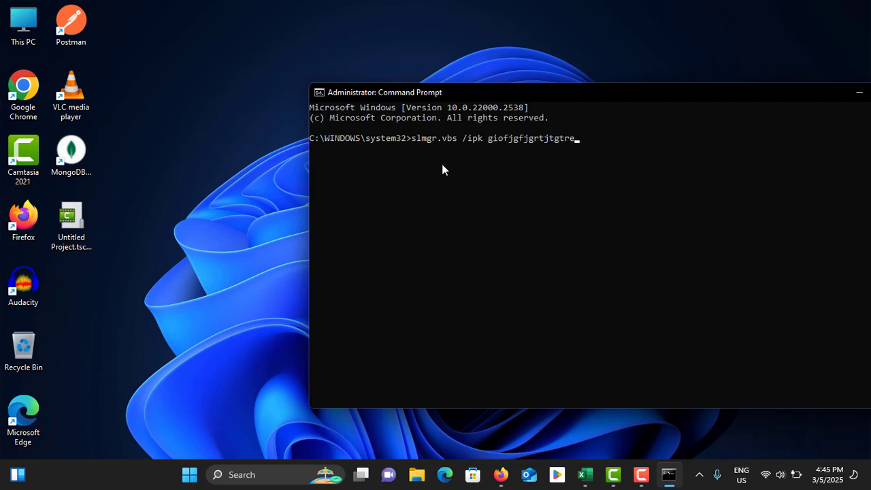